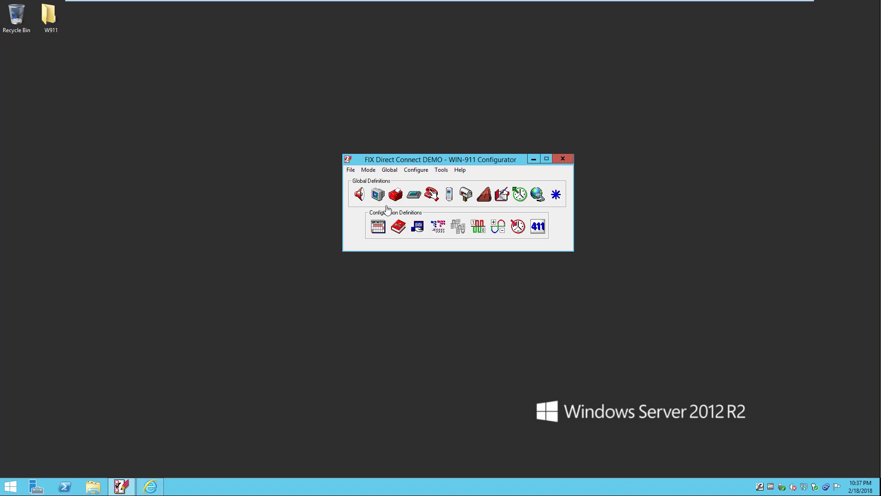
- Review the primary server host and port in the Mobile-911 definition's server settings
left_click_drag(478, 158, 465, 197)
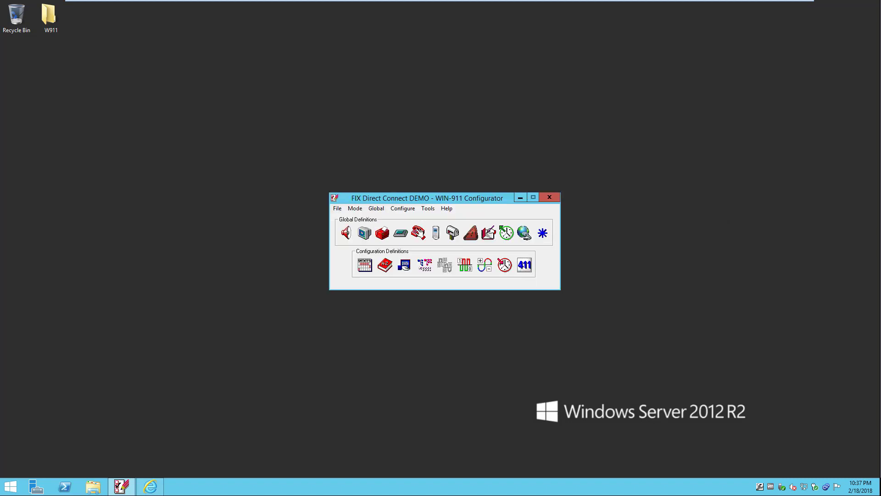
left_click(436, 233)
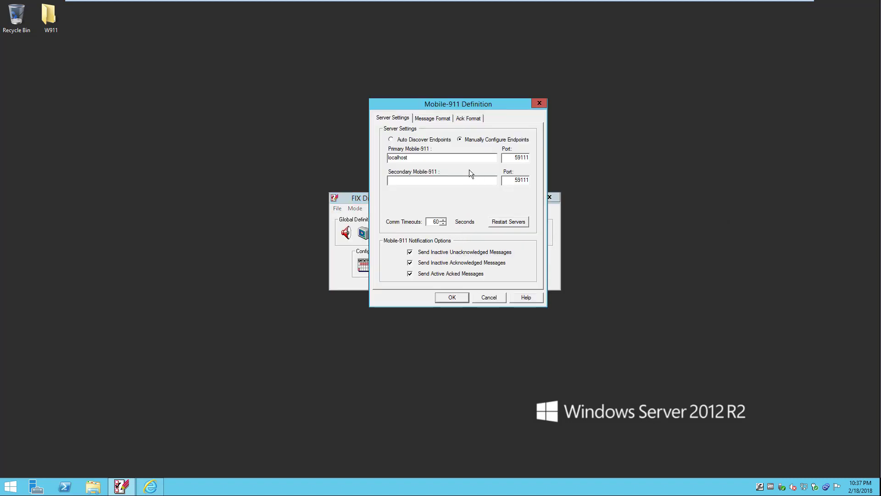
left_click_drag(442, 158, 358, 164)
left_click(519, 157)
left_click(441, 298)
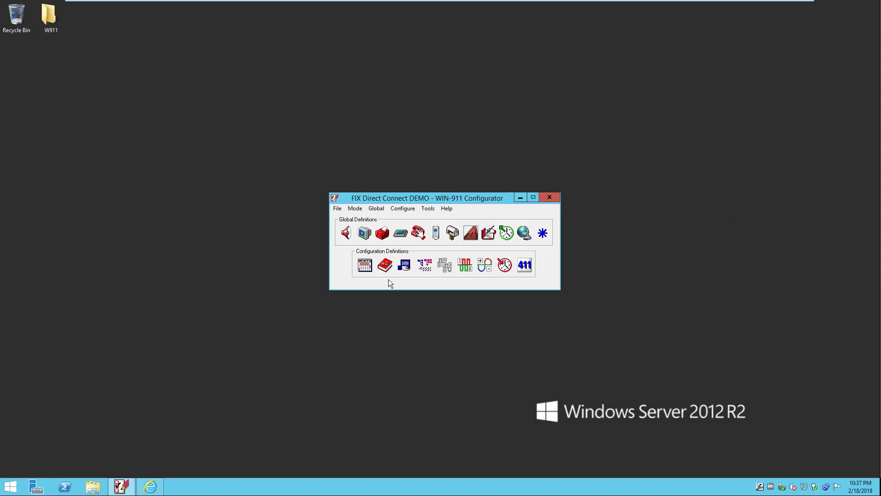
- Review the Mobile-911 connection entries of both people in the phone book
left_click(388, 265)
double_click(383, 228)
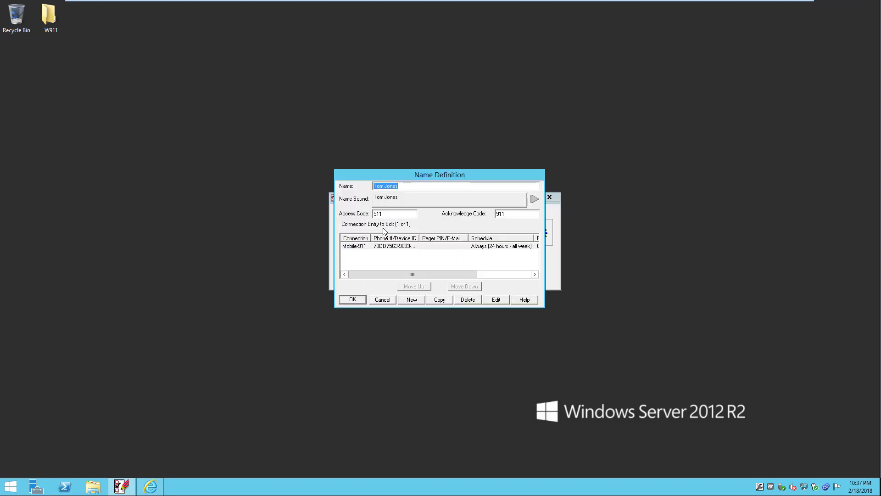
left_click(373, 247)
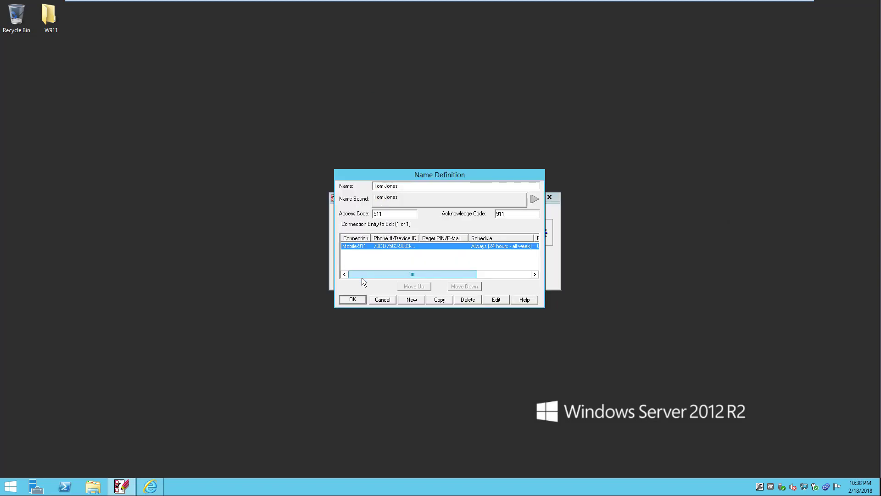
left_click(363, 299)
double_click(377, 237)
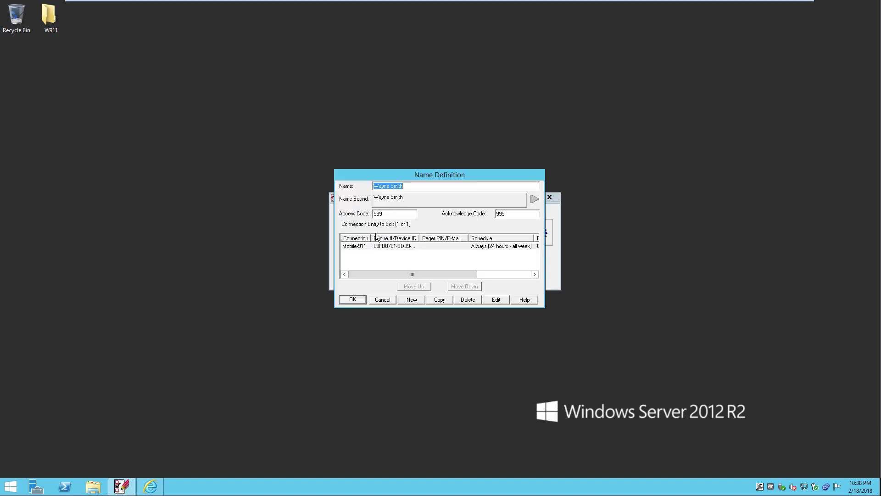
left_click(371, 247)
left_click(352, 299)
- Add a Mobile-911 connection to the first phone book entry with DeviceID as its device ID
double_click(381, 227)
left_click(383, 246)
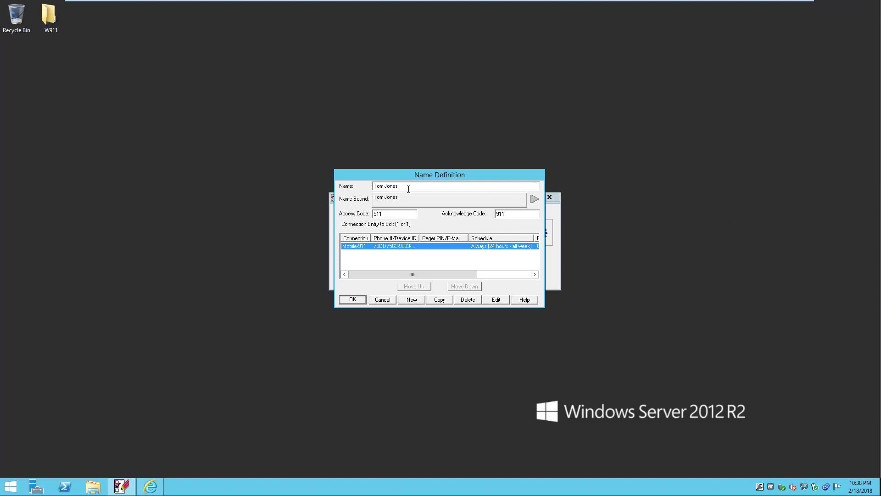
left_click(409, 298)
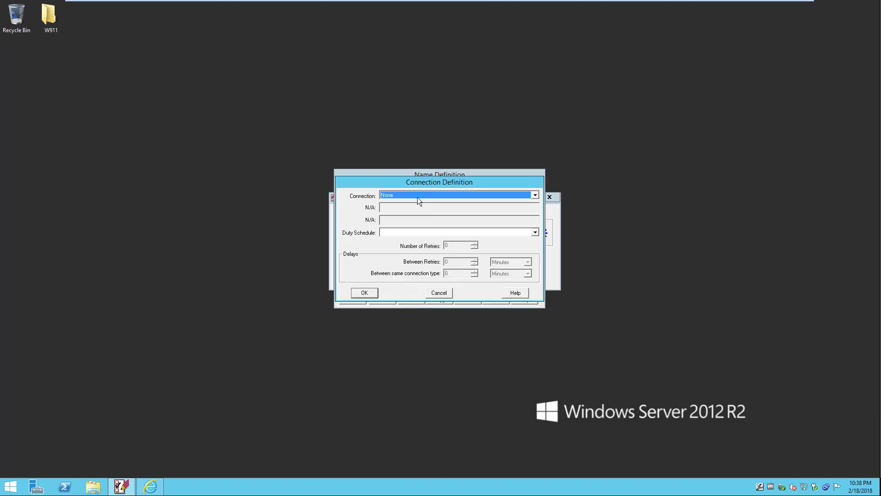
left_click(417, 197)
left_click(390, 257)
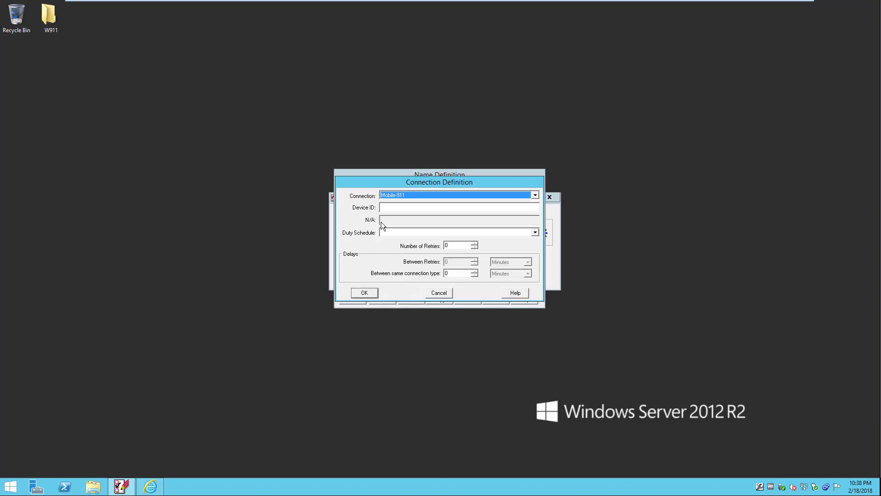
left_click(391, 207)
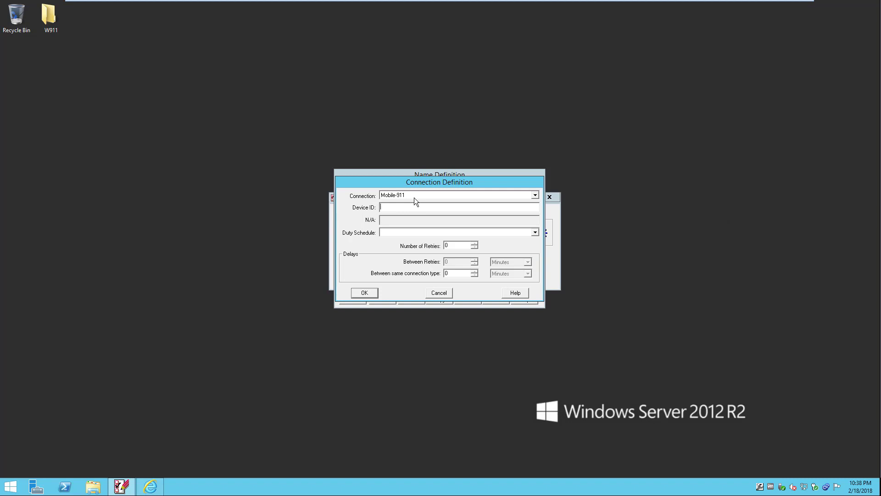
type("DeviceID")
- Set the new connection's duty schedule to Always (24 hours - all week) and accept the connection
left_click(365, 293)
left_click(476, 262)
left_click(423, 233)
left_click(413, 239)
left_click(362, 294)
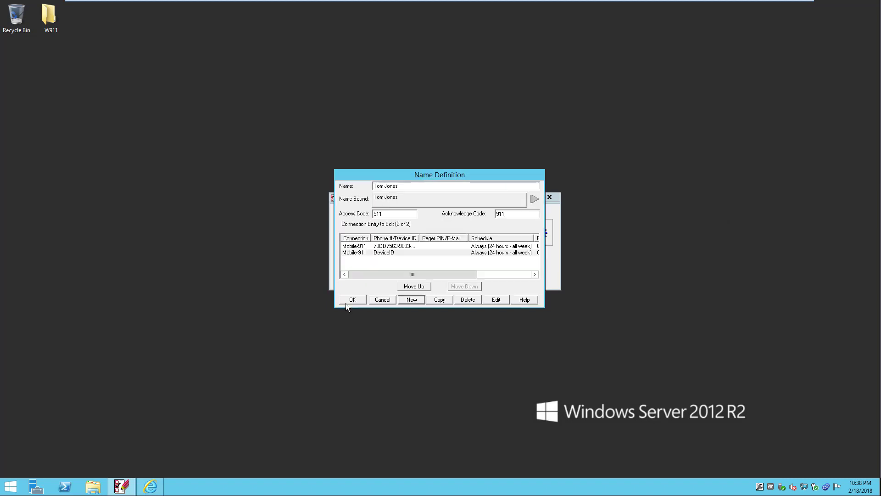
- Accept the phone book changes and save the configuration file
left_click(346, 301)
left_click(381, 270)
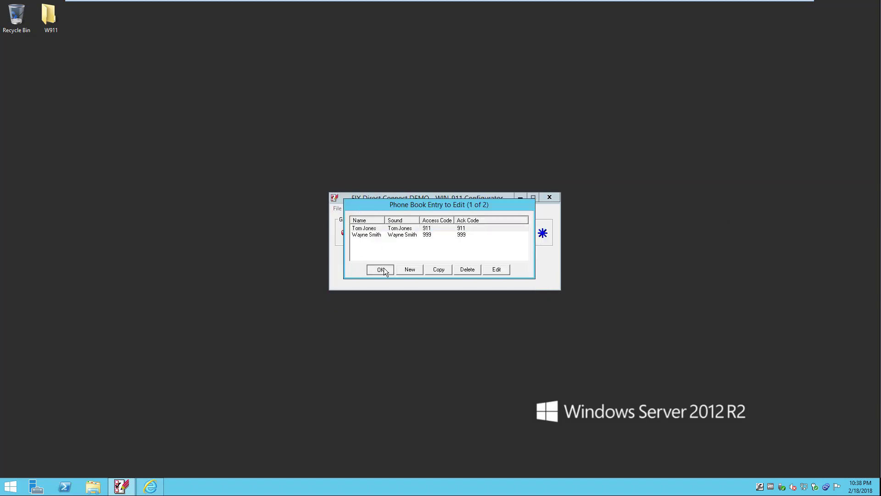
left_click(337, 208)
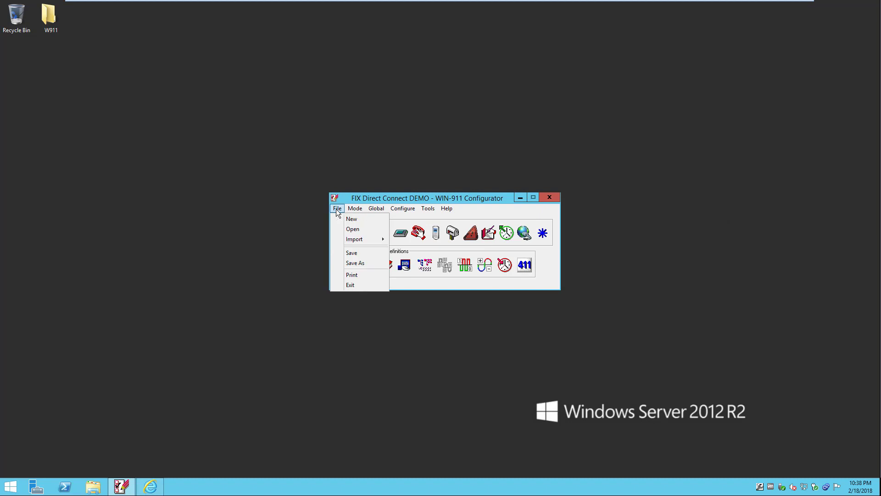
left_click(372, 252)
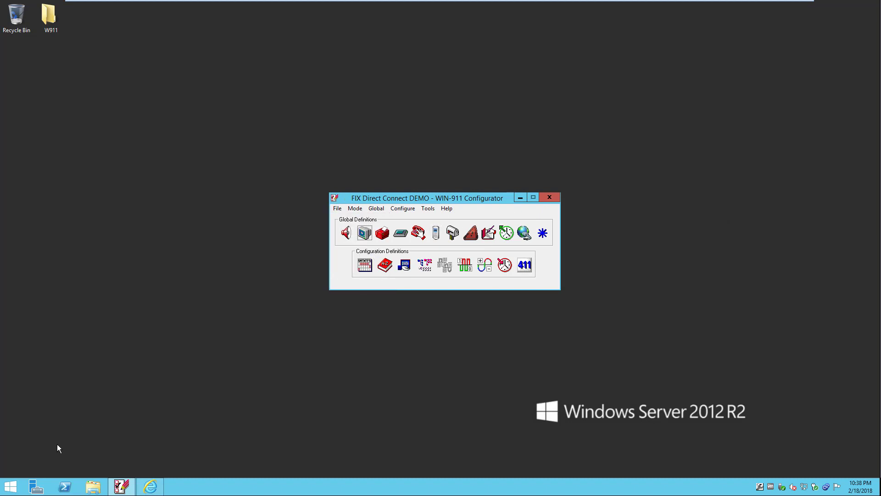
- Switch to the V7 Import Utility and import the WIN-911.ini file and the FIX Direct Connect DEMO configuration database
left_click(10, 486)
left_click(216, 149)
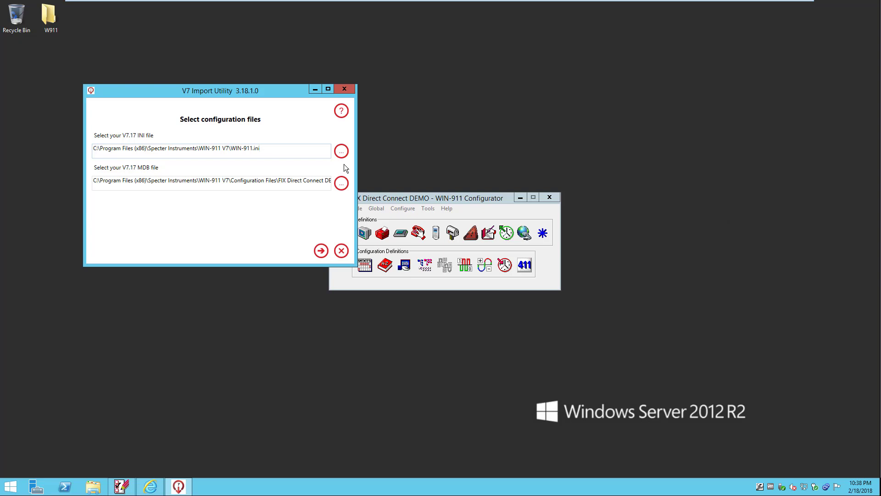
left_click(321, 251)
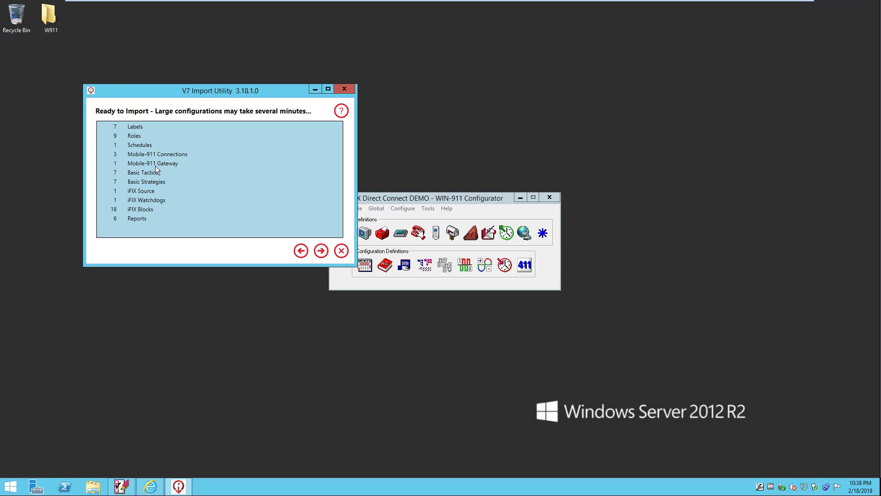
left_click(321, 251)
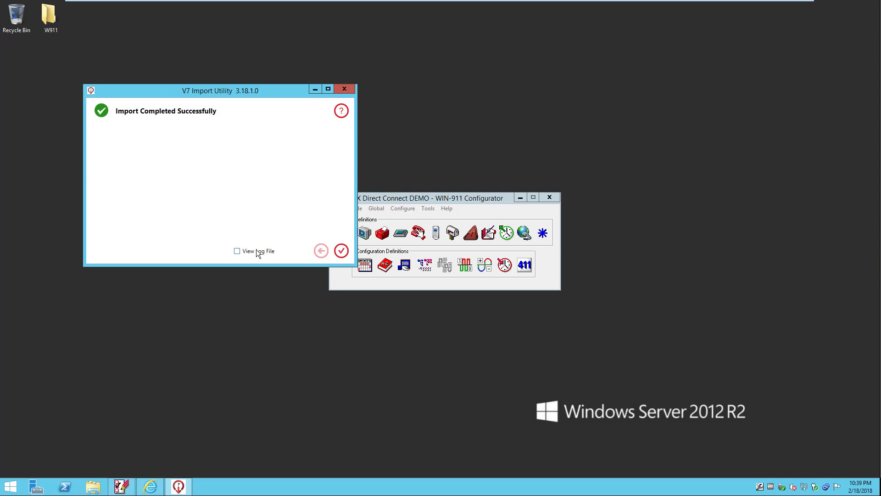
left_click(341, 251)
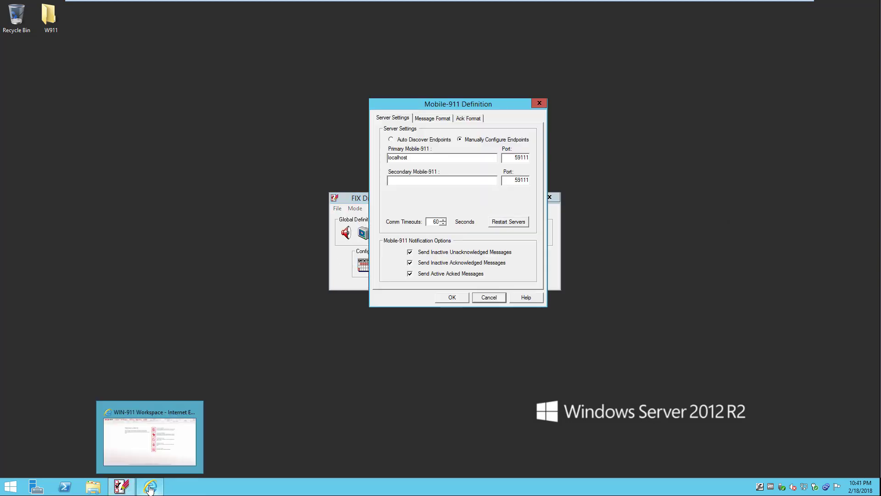
- Switch to the WIN-911 Workspace in Internet Explorer and check the imported Mobile-911 gateway's host and port
left_click(149, 489)
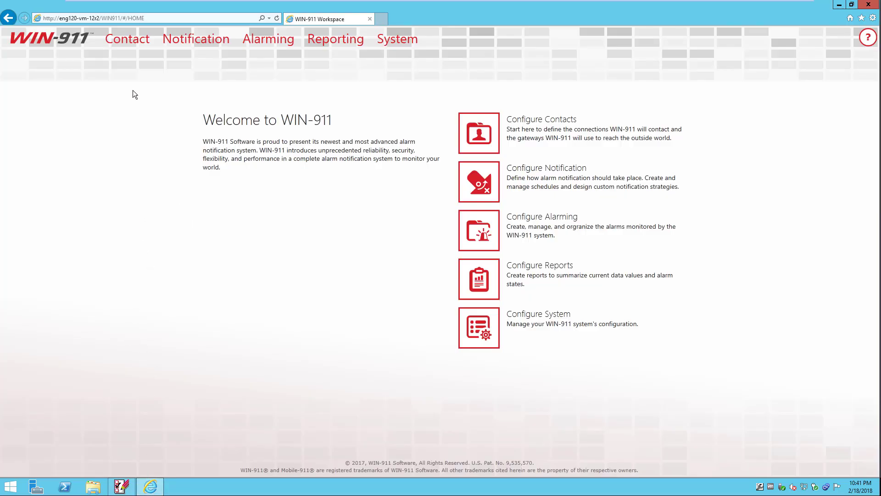
left_click(127, 45)
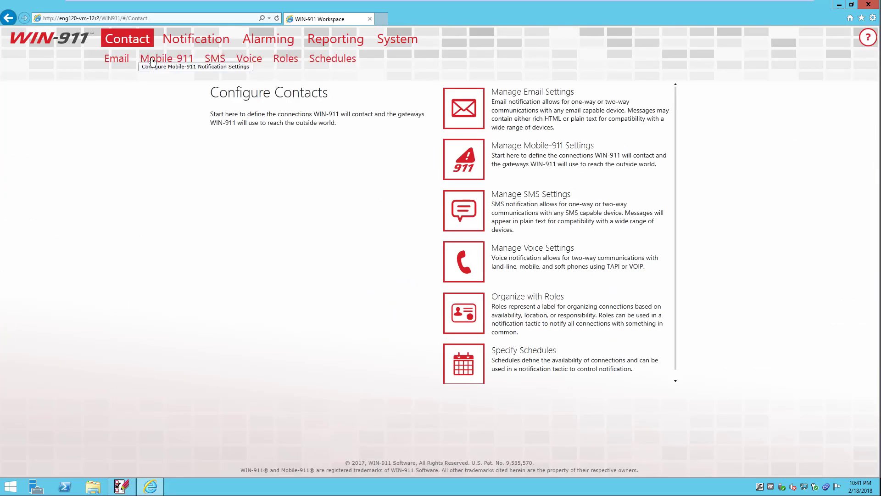
left_click(152, 59)
left_click(126, 76)
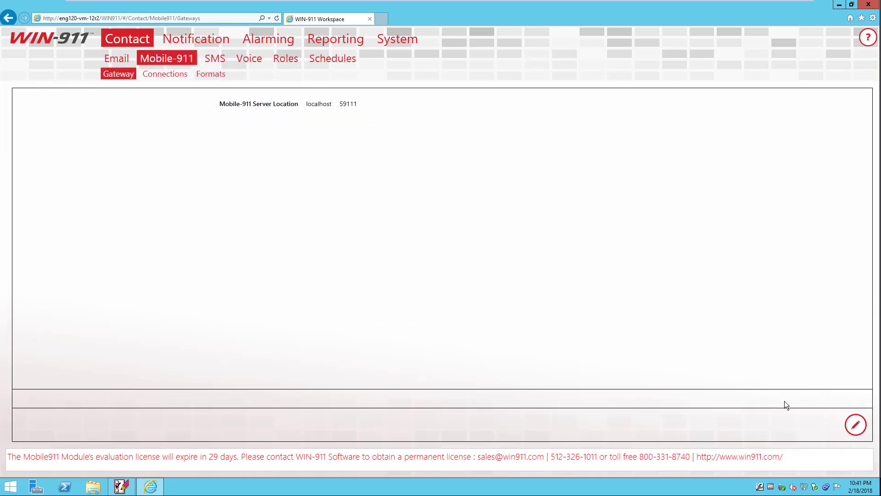
left_click(850, 425)
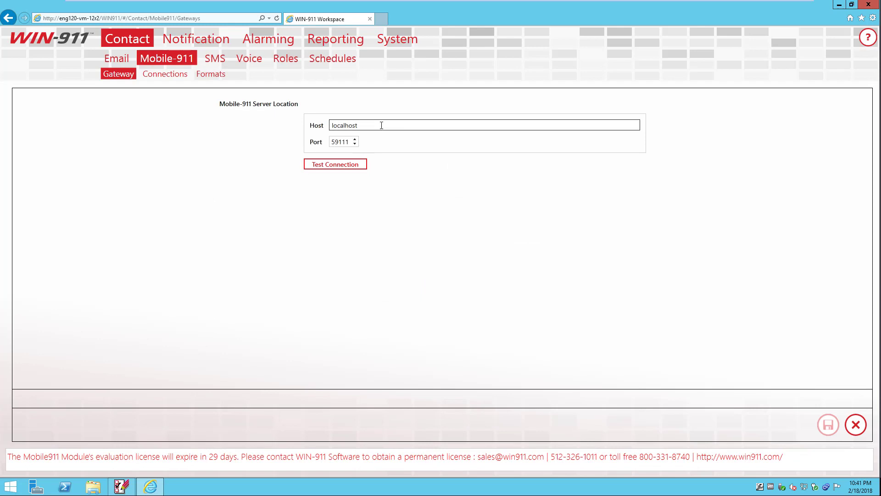
left_click_drag(380, 126, 323, 142)
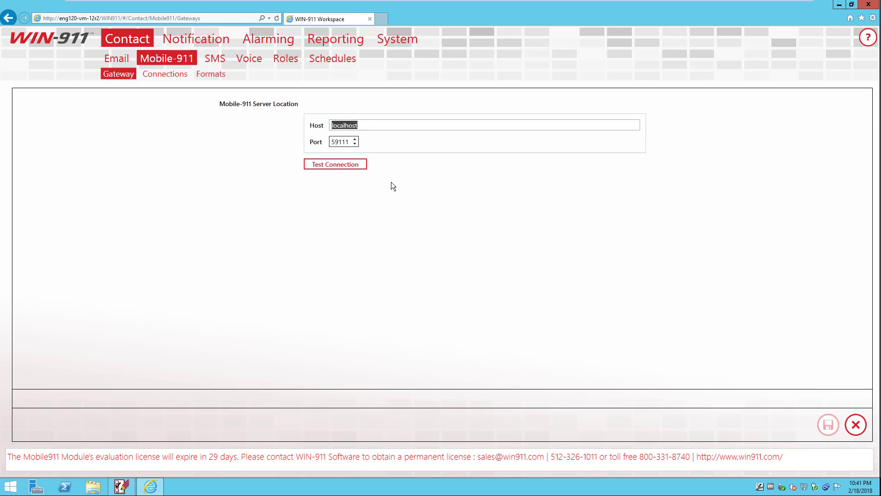
left_click(856, 428)
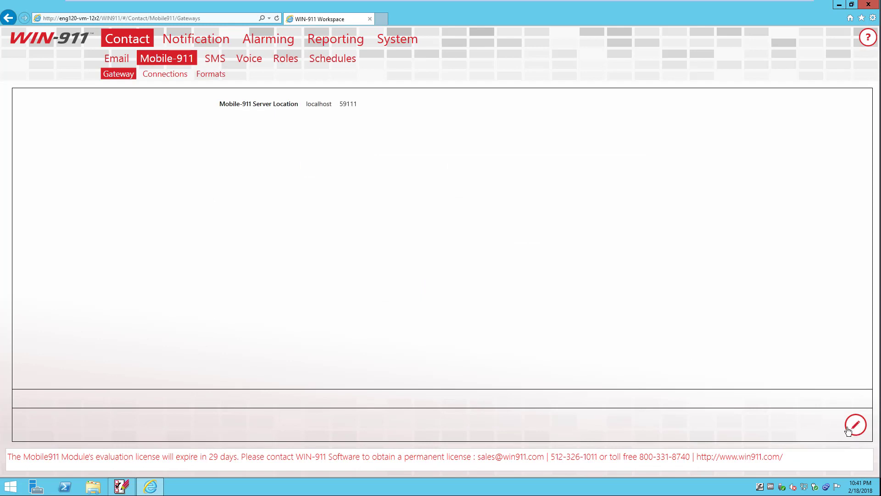
- Examine the first imported Mobile-911 connection's general details, available alarm body formats and report format
left_click(152, 79)
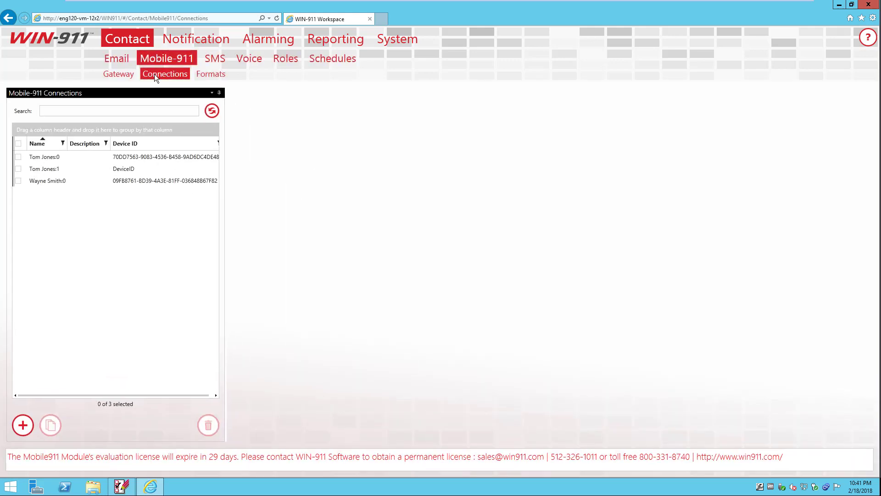
left_click(104, 156)
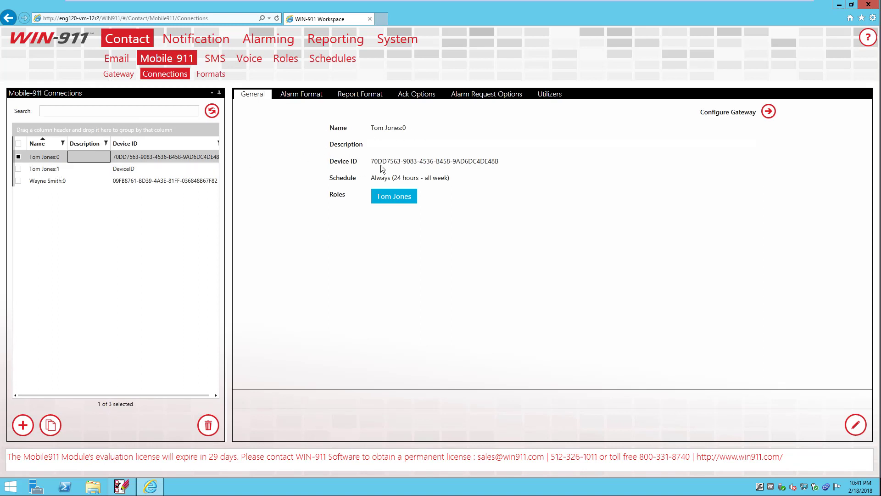
left_click(290, 93)
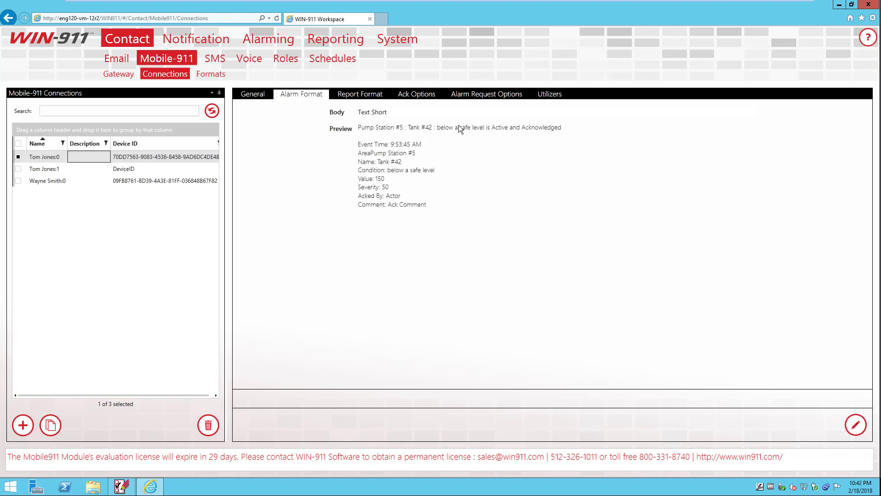
left_click(855, 424)
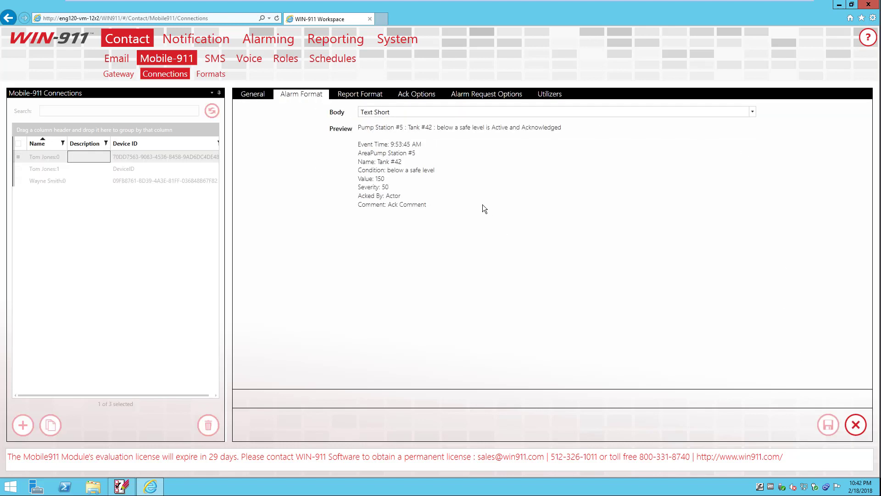
left_click(751, 112)
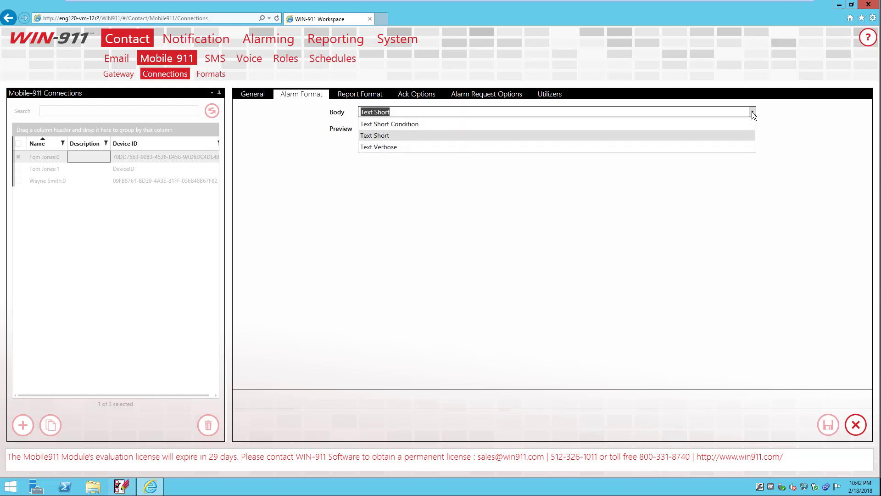
left_click(783, 117)
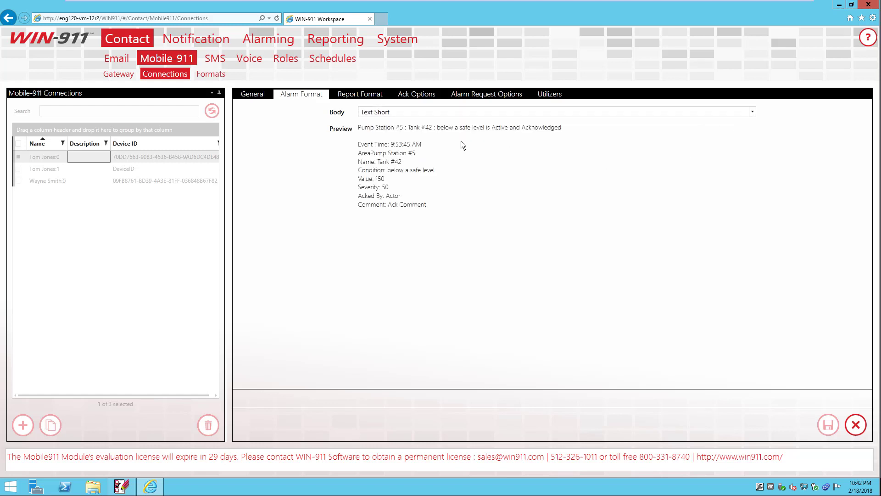
left_click(361, 94)
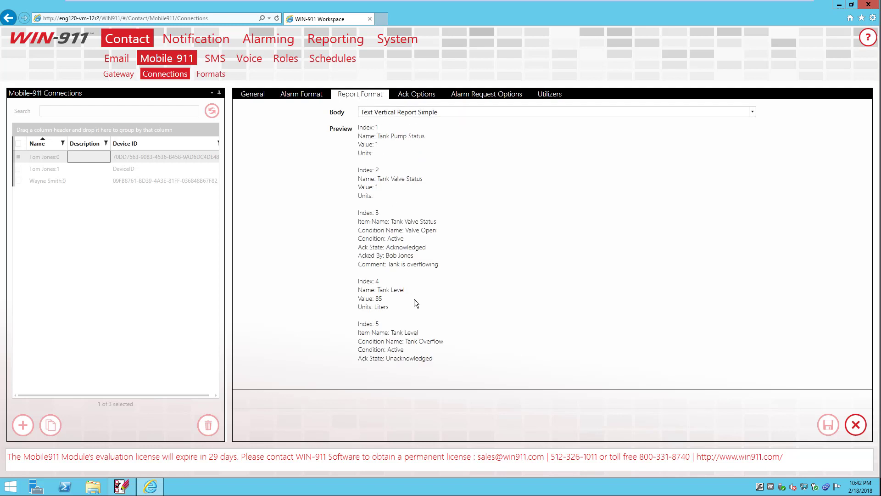
- Set the connection's alarm acknowledgement option to Do Not Allow
left_click(408, 95)
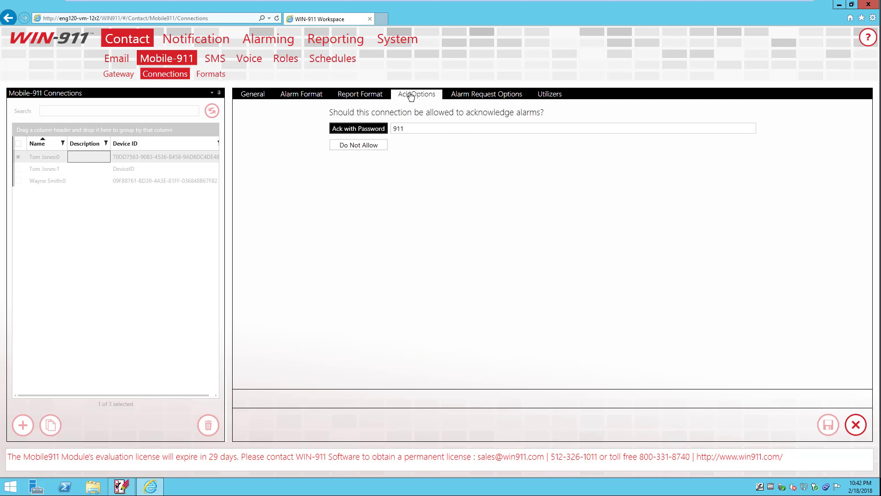
left_click(363, 128)
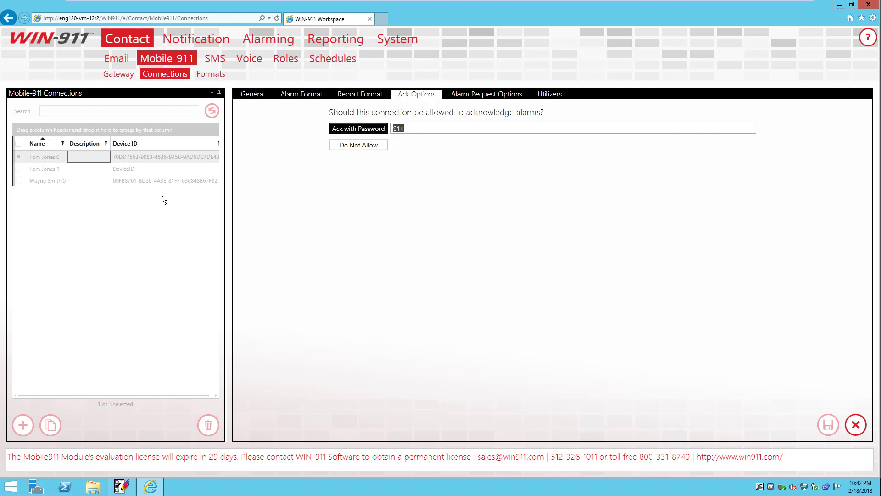
left_click(415, 129)
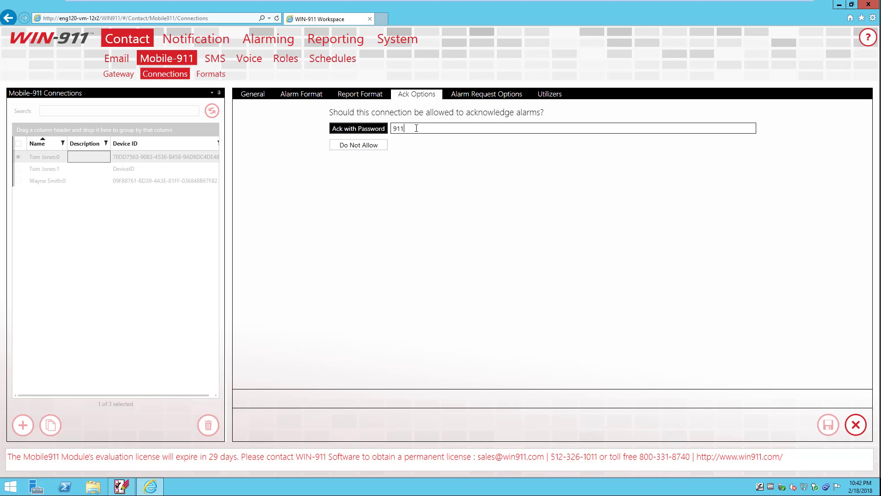
left_click(361, 146)
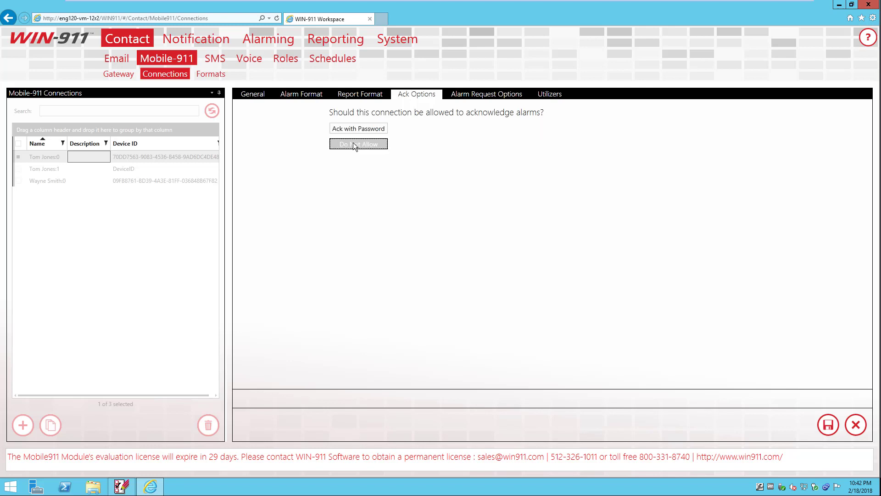
- Try restricting the connection's alarm requests to the specific label Computer Room, and switch the permission back to All Alarms
left_click(480, 95)
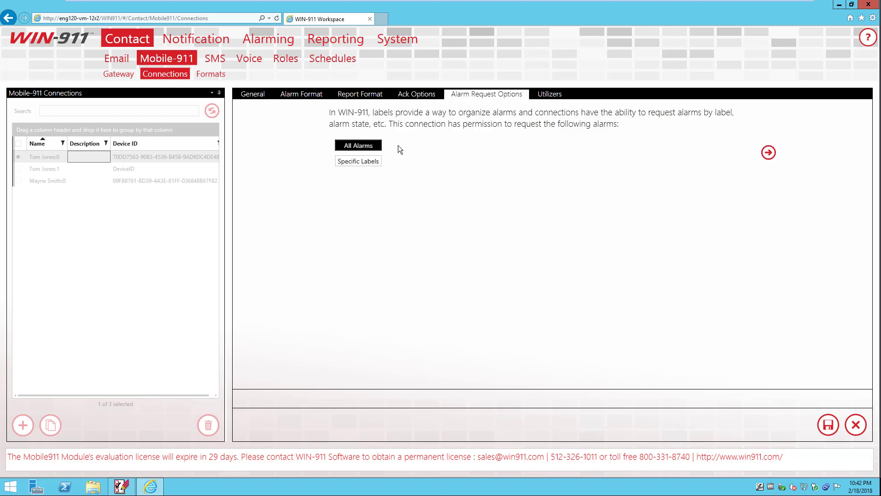
left_click(346, 162)
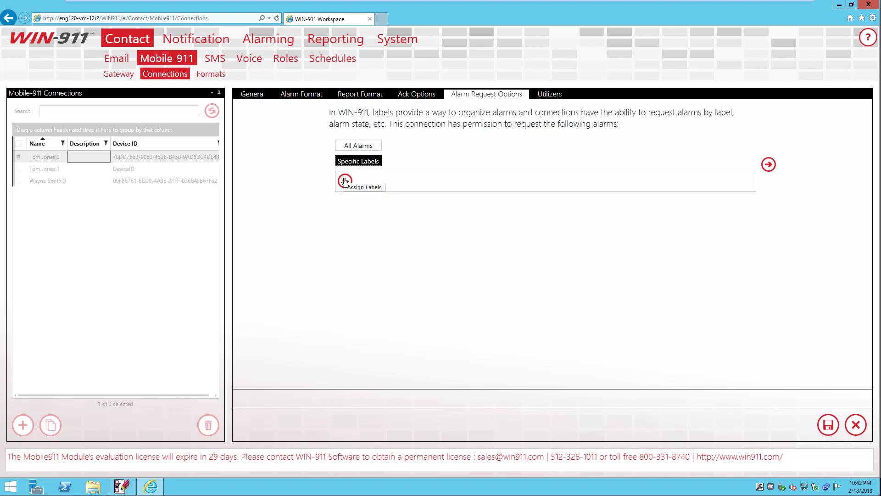
left_click(344, 182)
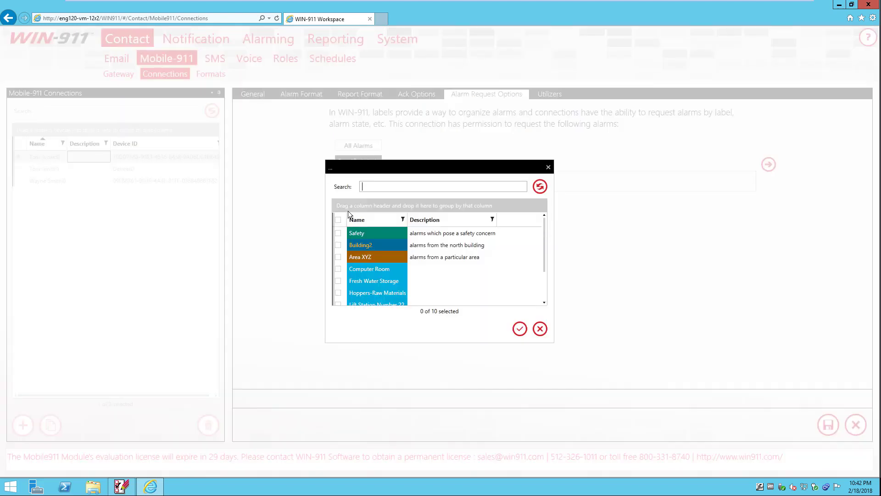
left_click(338, 269)
left_click(519, 329)
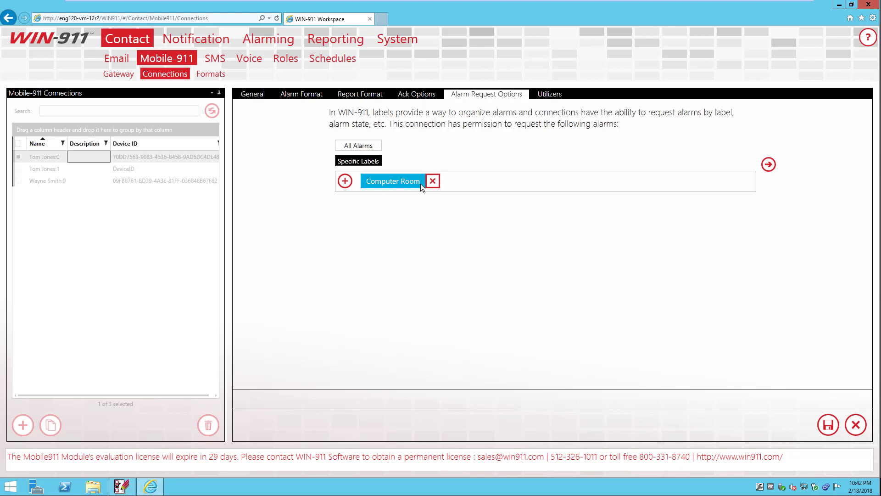
left_click(359, 145)
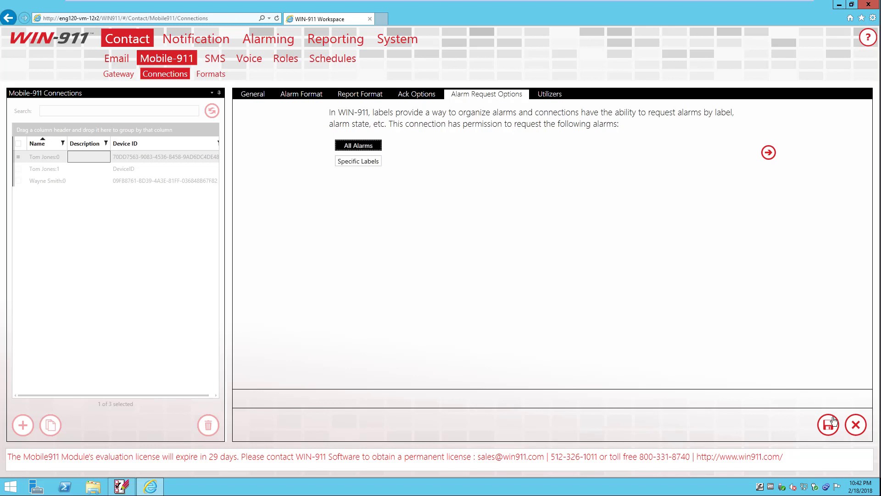
- Check which tactics utilize the connection, save the connection's changes and display its general details
left_click(550, 95)
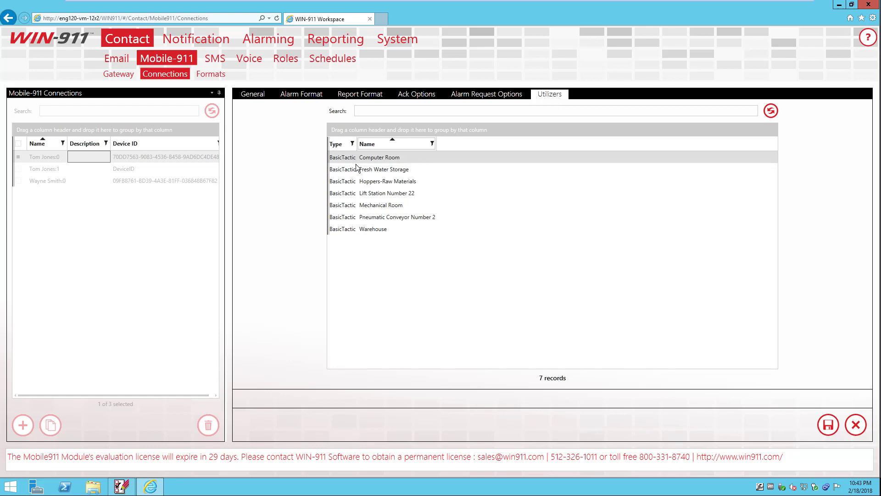
left_click(828, 425)
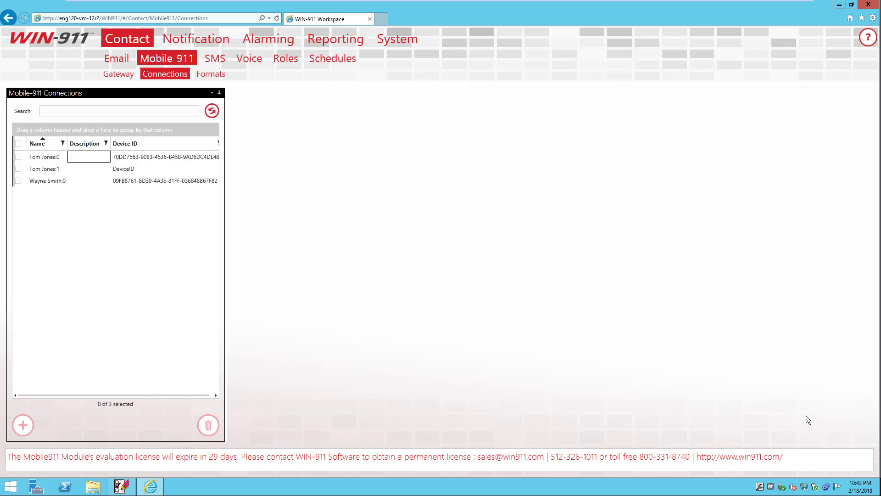
left_click(252, 95)
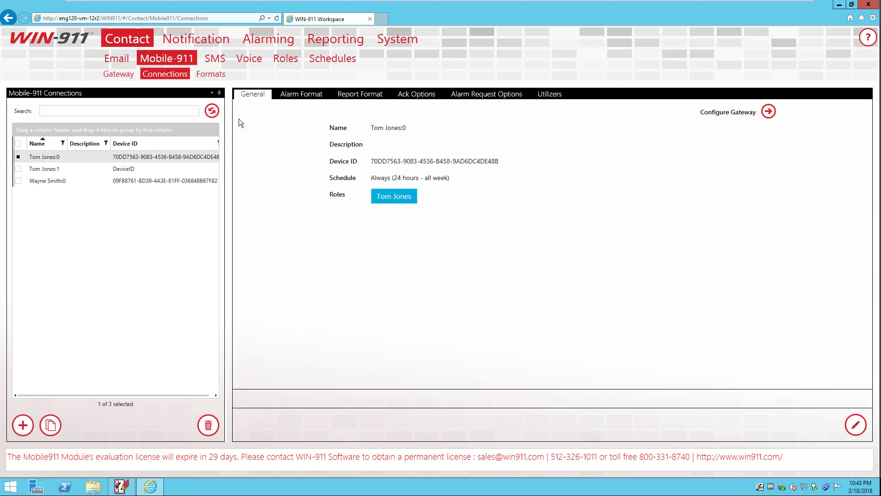